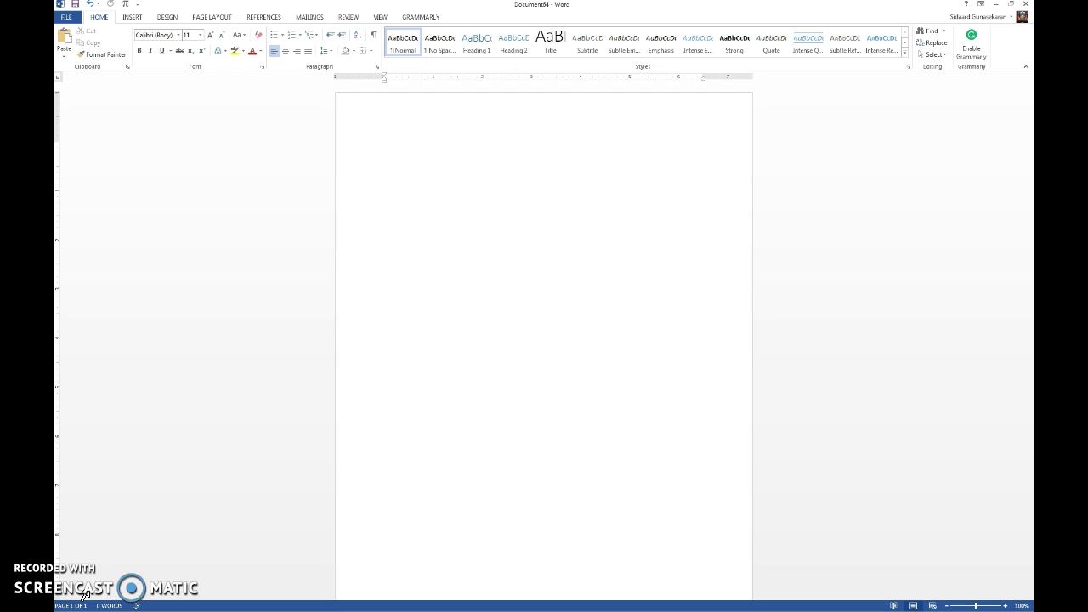
Enter the line "Wing loading" and below it "Wing loading increases the takeoff speed of an airplane".
text(Wing loading)
key(Return)
text(Wing loading inci)
text(eases the takeoff sppe)
key(BackSpace)
text(eed of an airplan)
text(e)
key(Return)
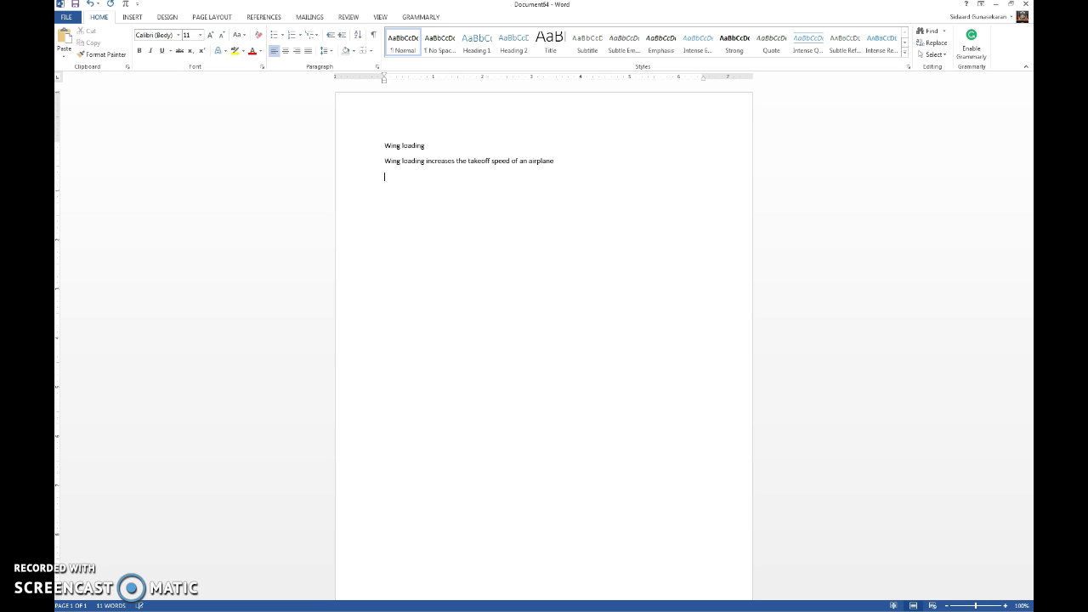
Insert an equation on the line below the sentence and enter W/s = 1/2 with both sides as stacked fractions.
key(alt+equal)
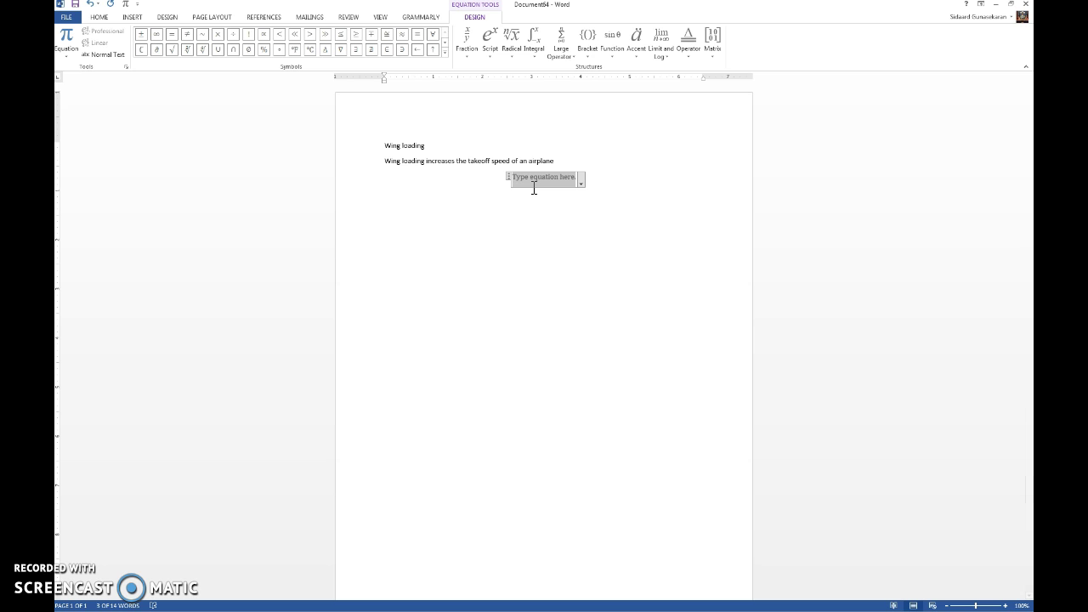
text(W/s )
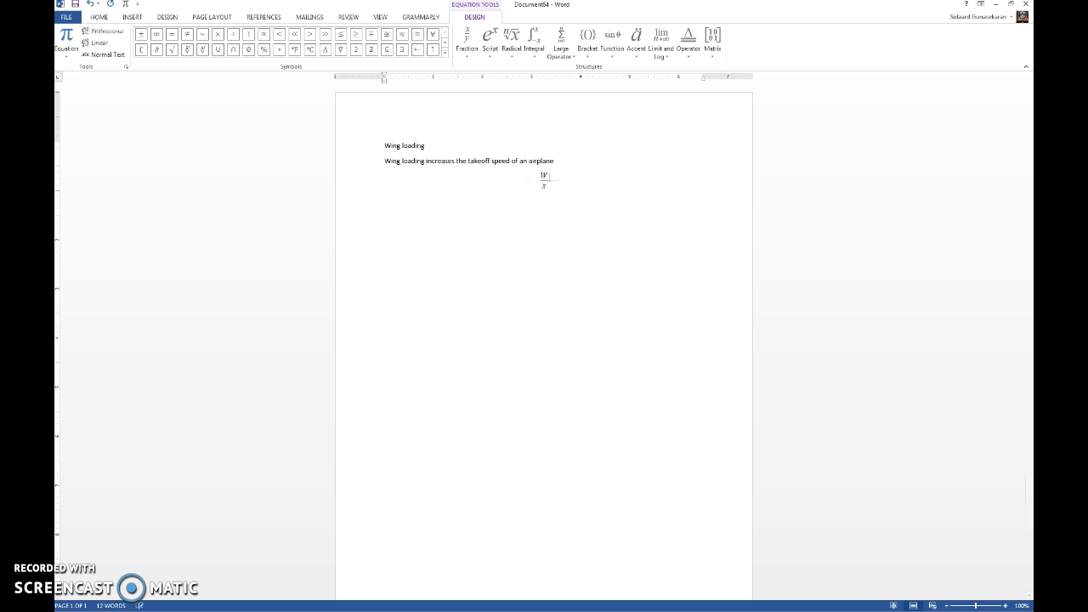
text(=1/2)
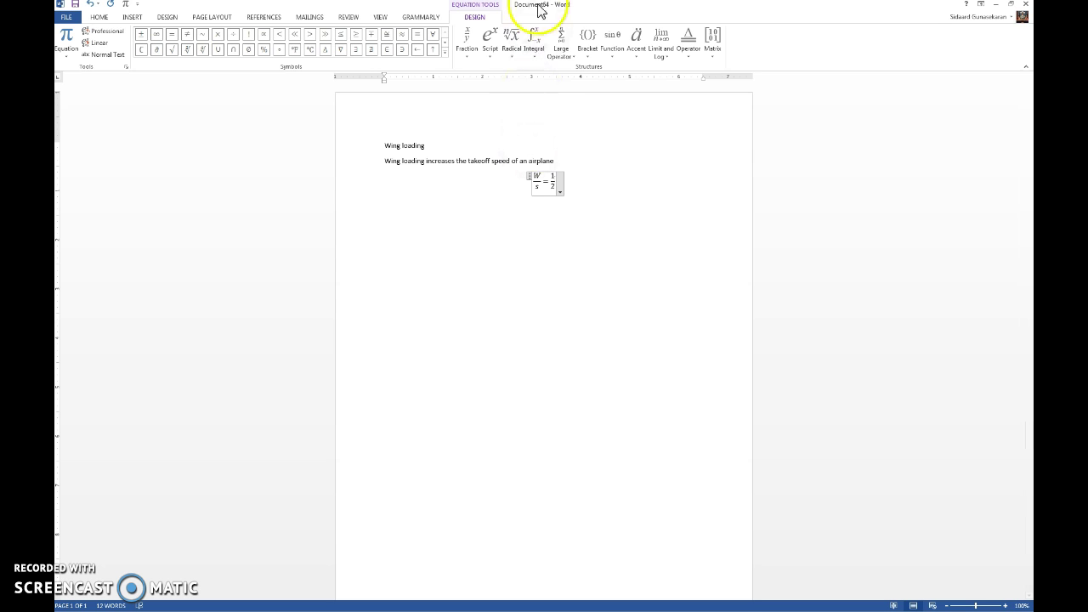
Try inserting a lowercase rho from the Greek Letters symbols after the one-half fraction, and undo the insertion.
click(444, 56)
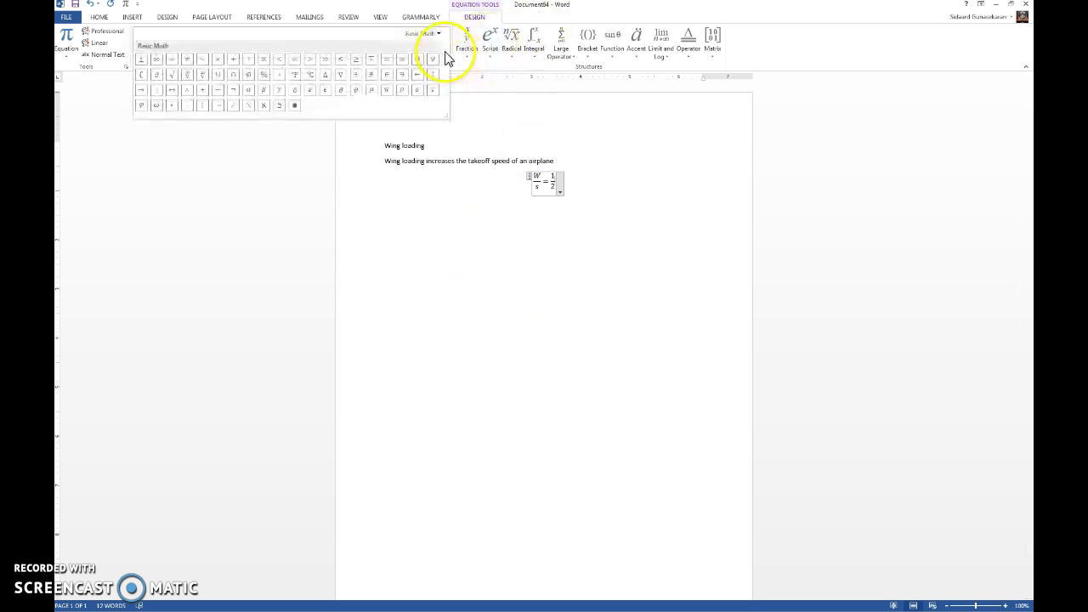
click(420, 34)
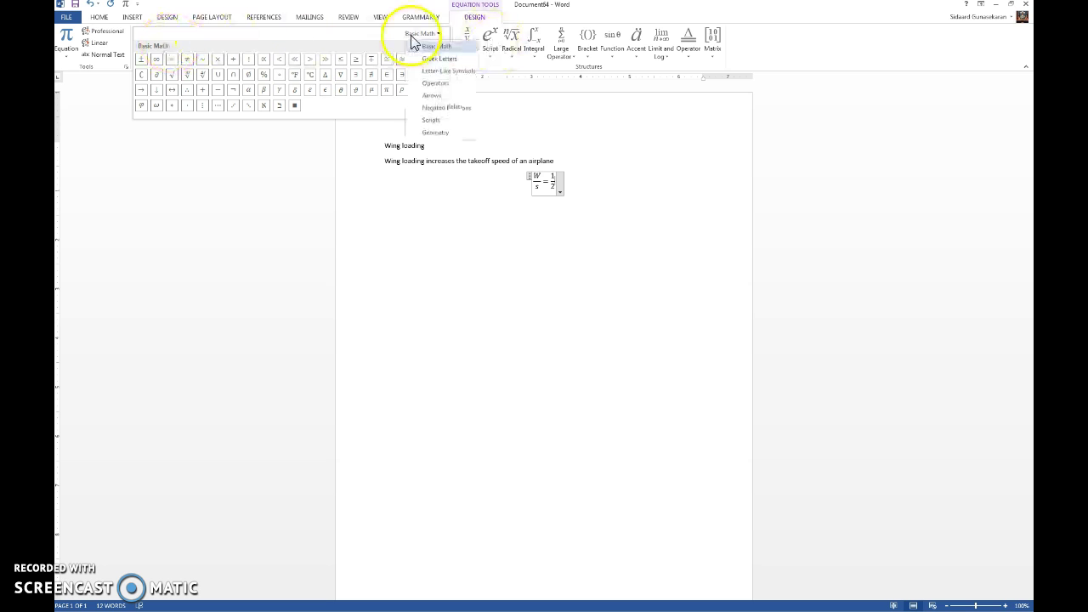
click(431, 60)
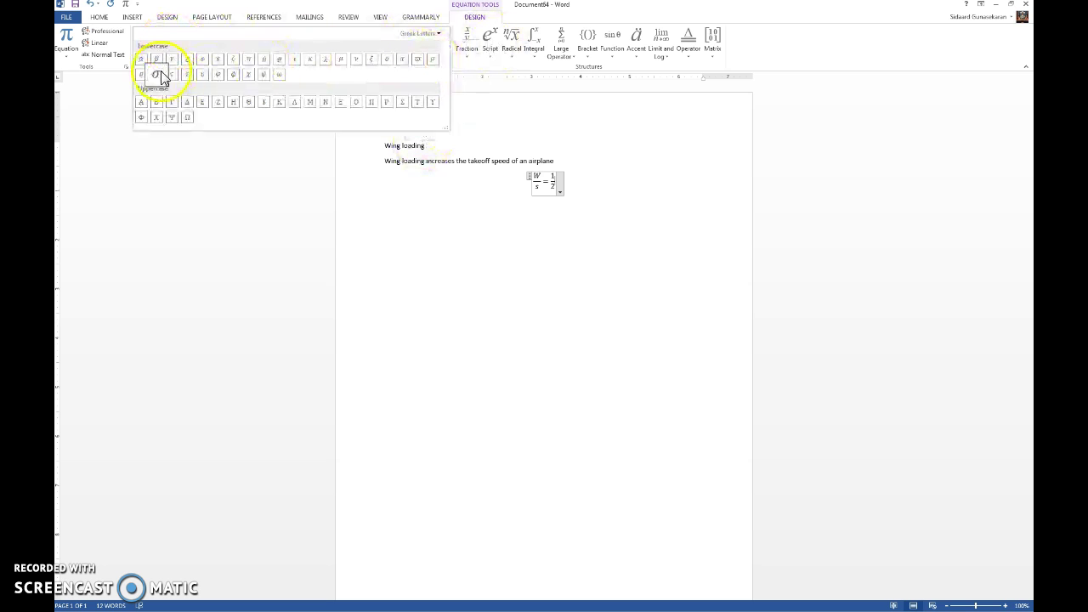
click(434, 63)
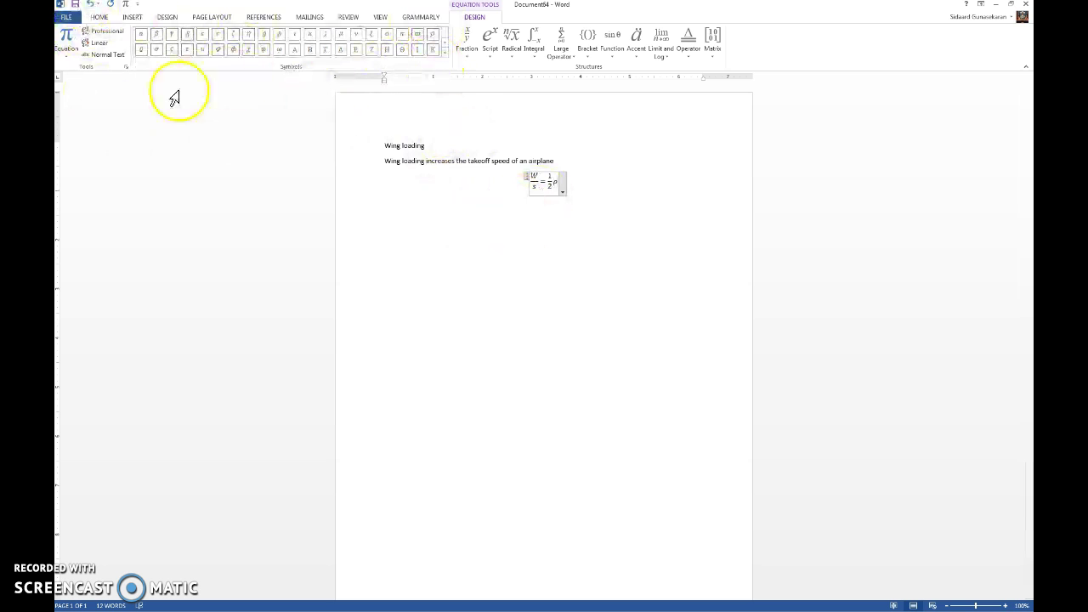
key(ctrl+z)
Add rho after the one-half fraction using the \rho math code.
text(\rho)
key(space)
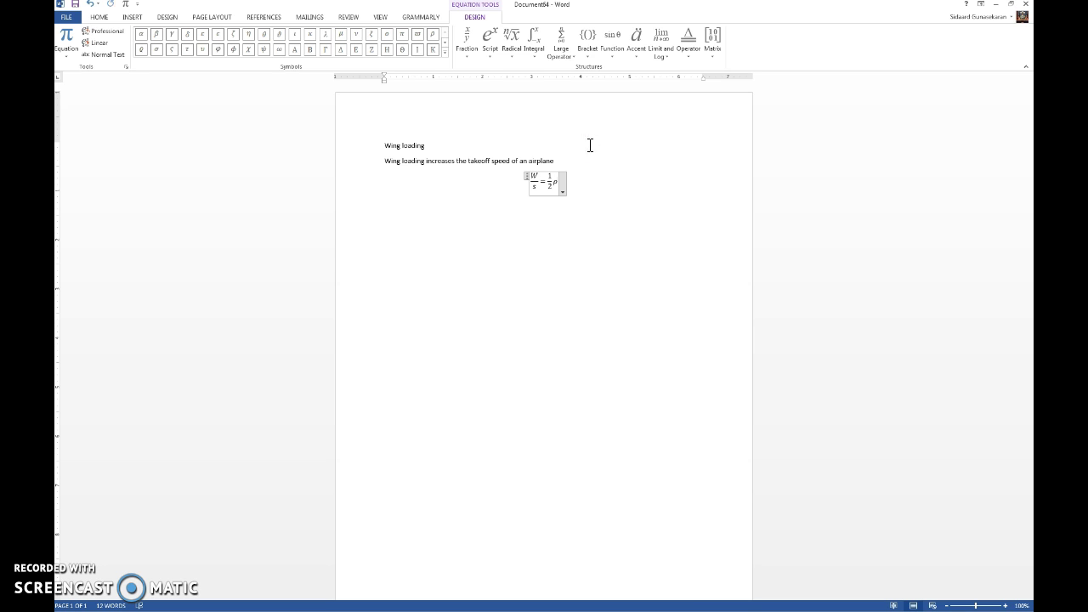
Try entering omega, alpha and V^2 after rho in the equation, and select the trial term for replacement.
text(\omega)
key(BackSpace)
text(V)
text(alpha)
key(BackSpace)
text(V^2)
key(shift+Left)
key(shift+Left)
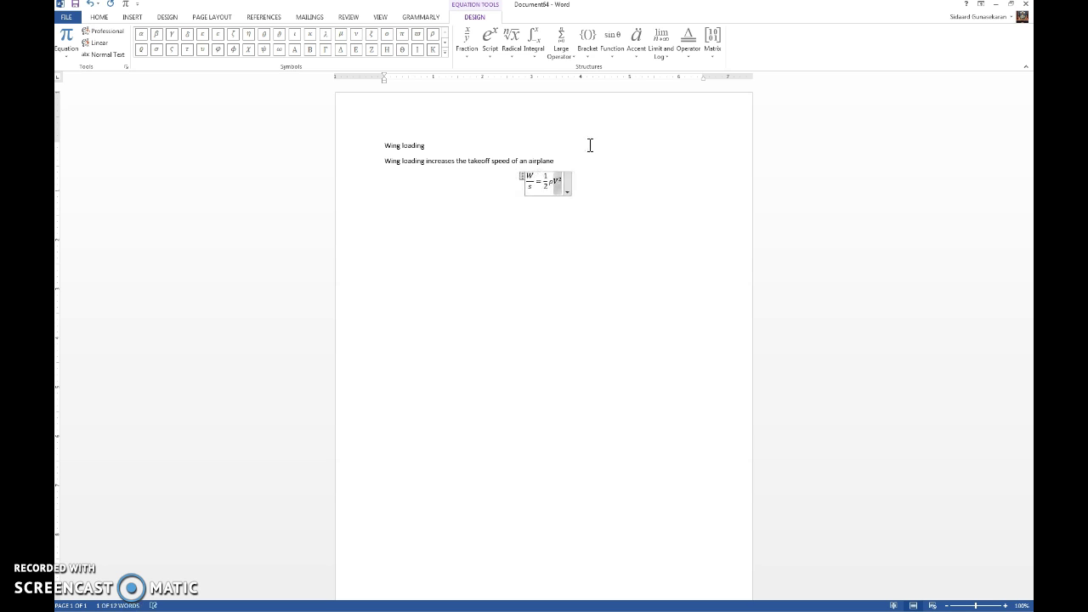
Extend the equation after rho with V squared and C with subscript L.
text(V)
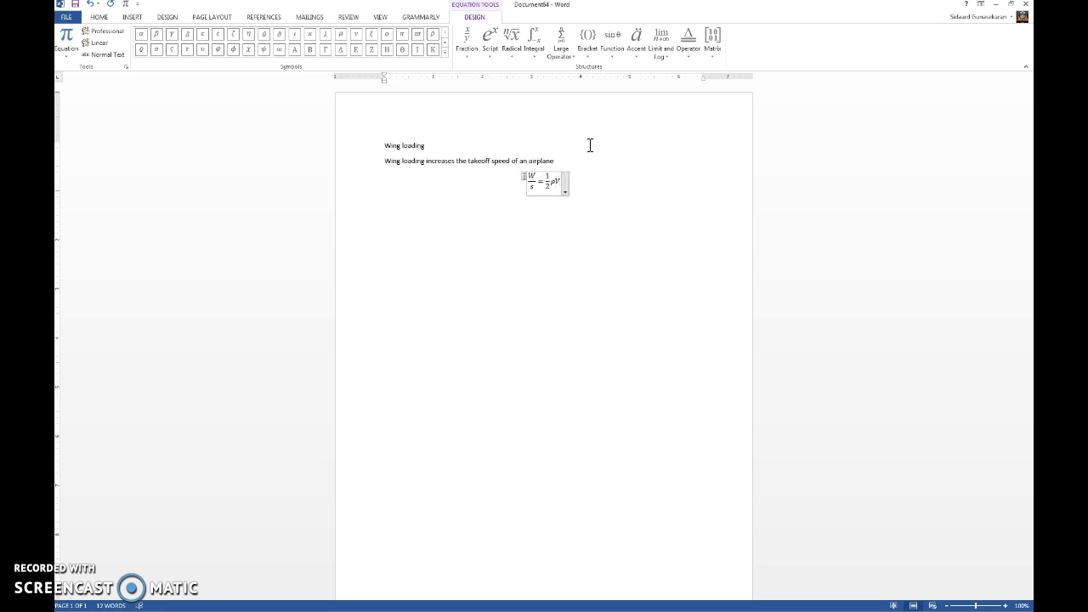
text(^)
text(2)
key(Right)
text(C)
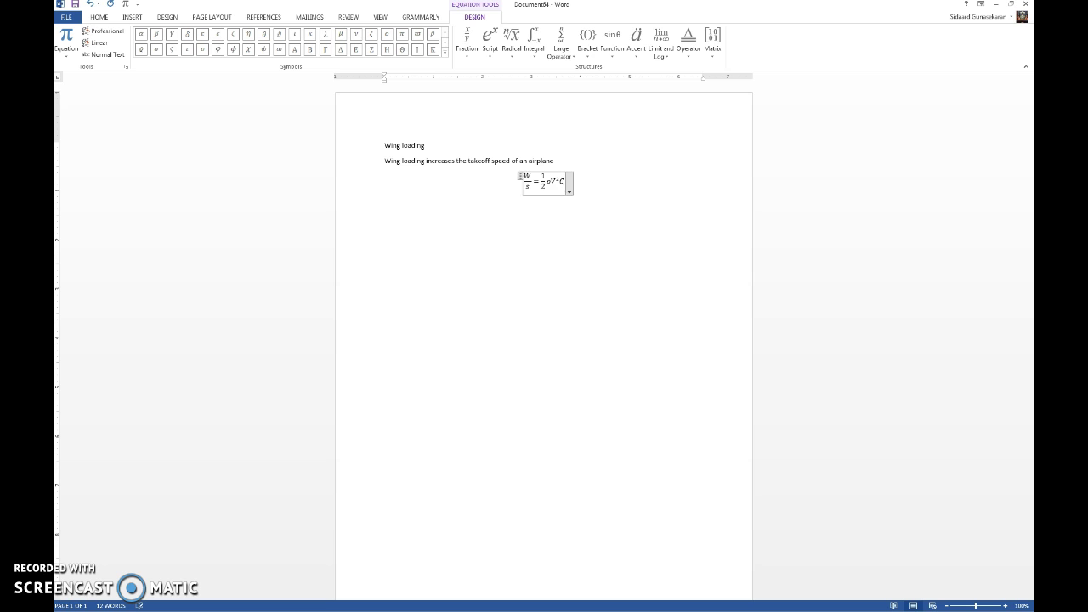
text(_L)
key(space)
text(L)
key(Right)
Try adding sin(θ) at the end of the equation, and delete it again.
text(sin()
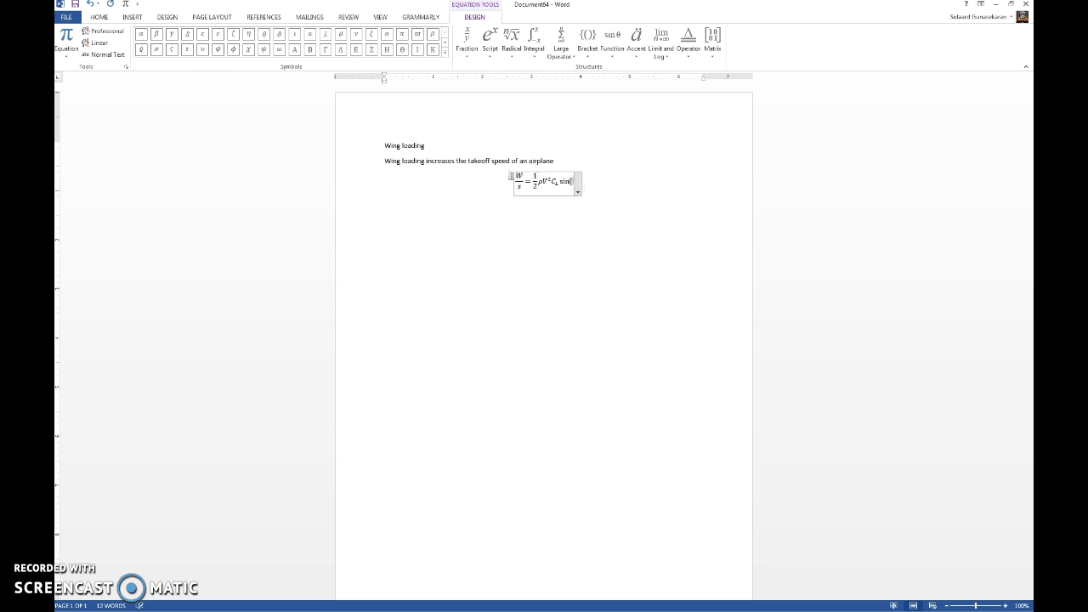
text(\theta))
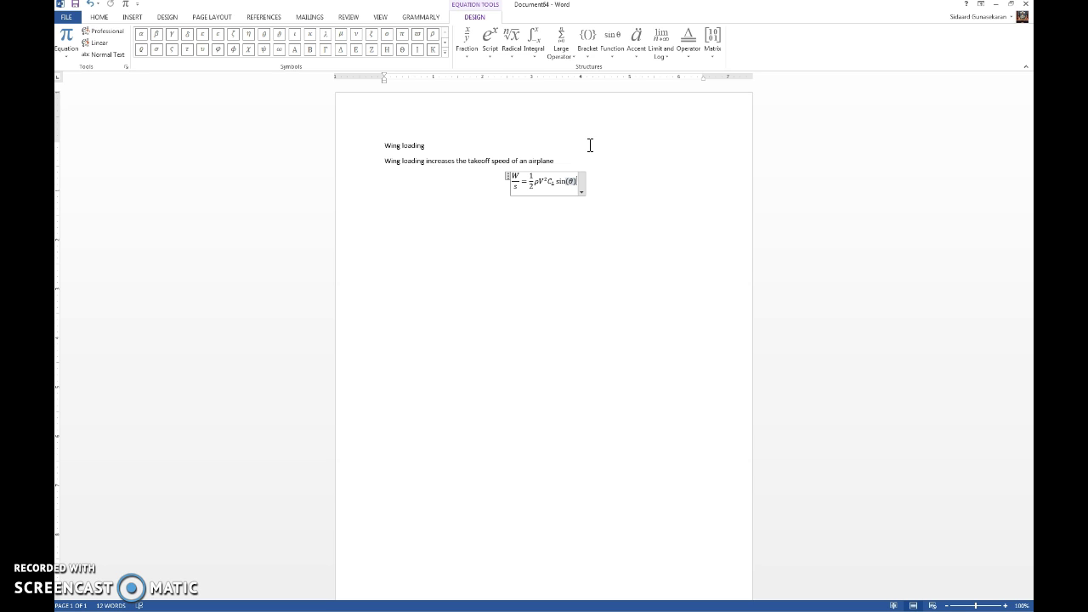
key(BackSpace)
key(BackSpace)
key(BackSpace)
key(BackSpace)
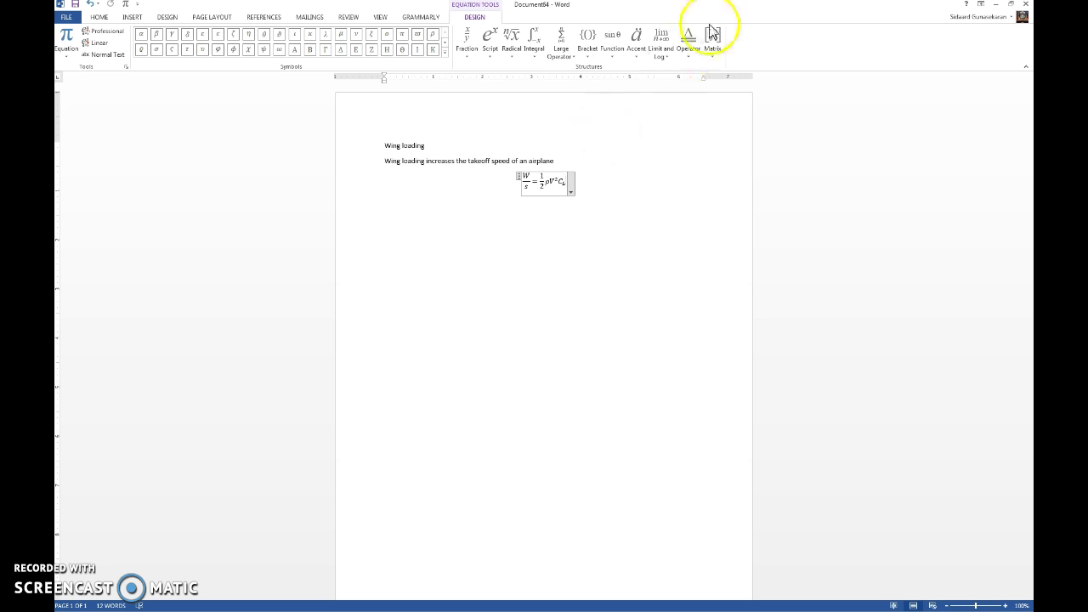
Add the numbered line "1. How to insert equation" above the first "Wing loading" line.
click(401, 151)
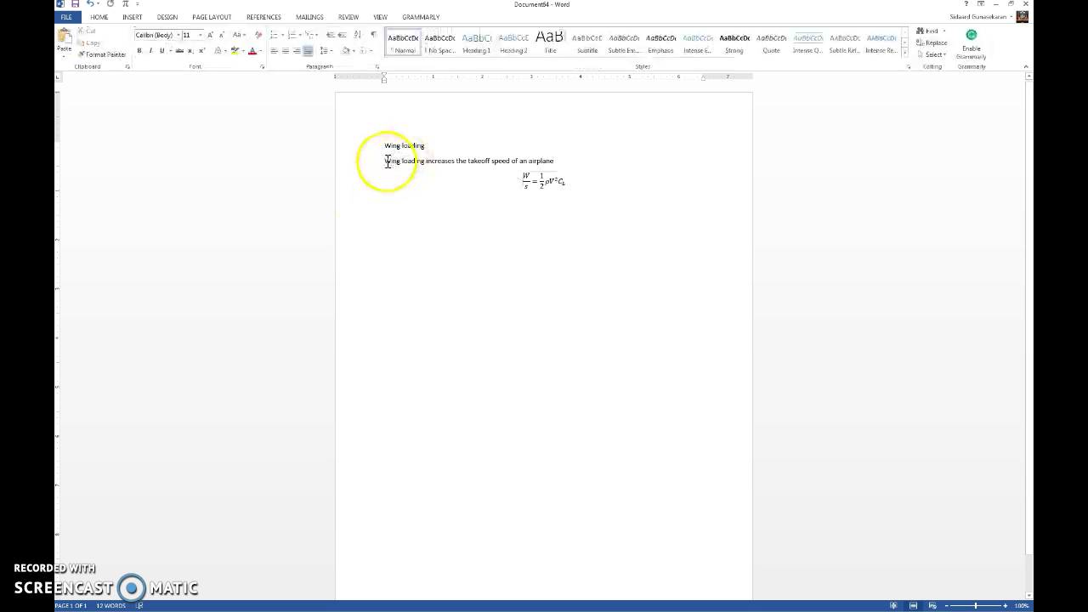
click(383, 146)
key(Return)
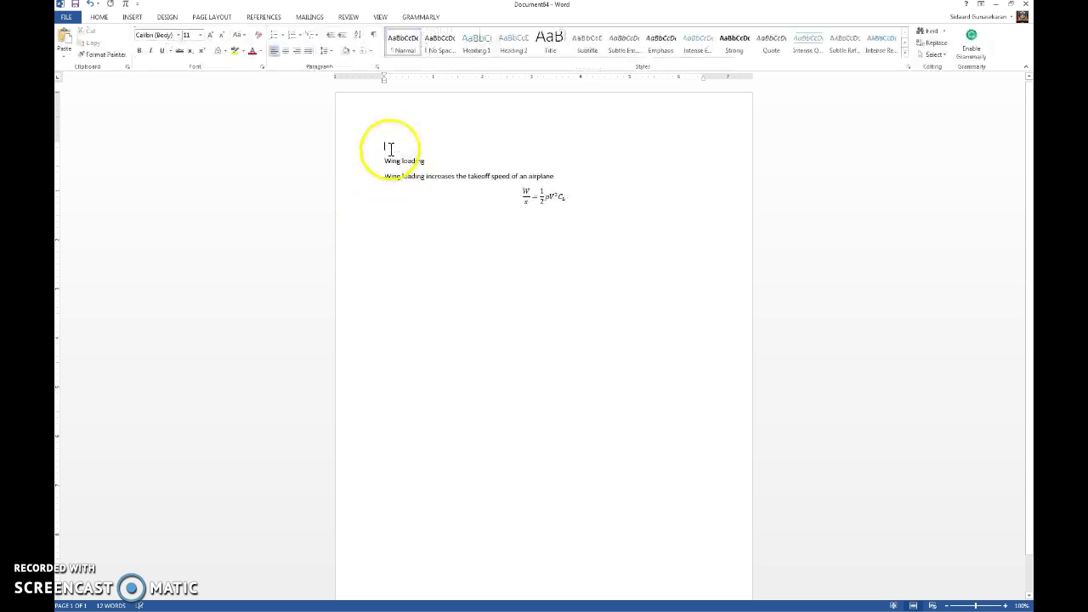
text(1.)
text(How to inser)
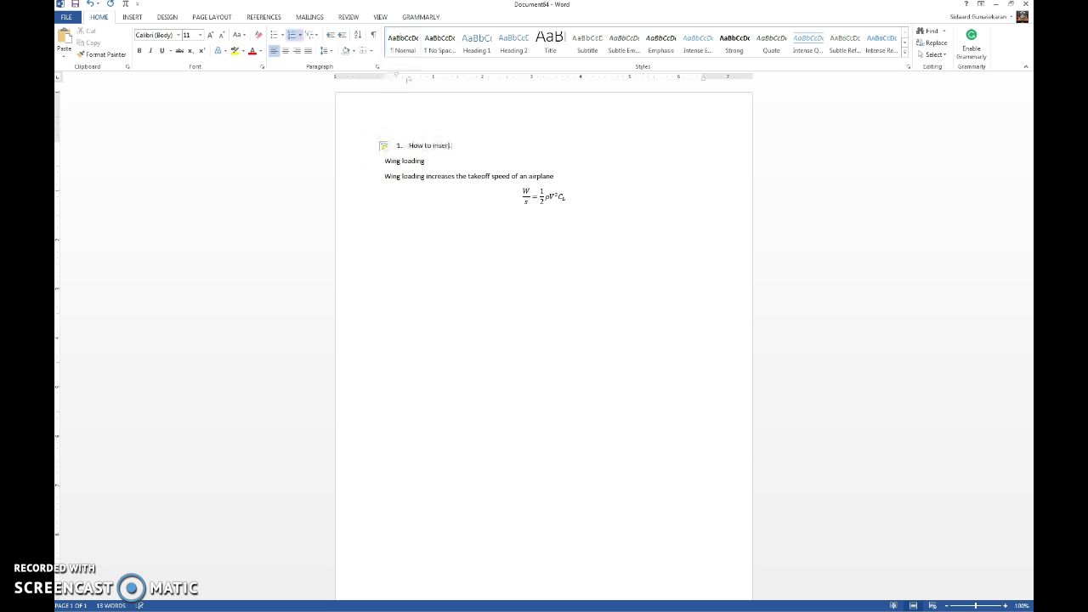
text(n)
Add a second numbered line below the equation on how to insert a figure, followed by a new line.
click(406, 306)
click(652, 249)
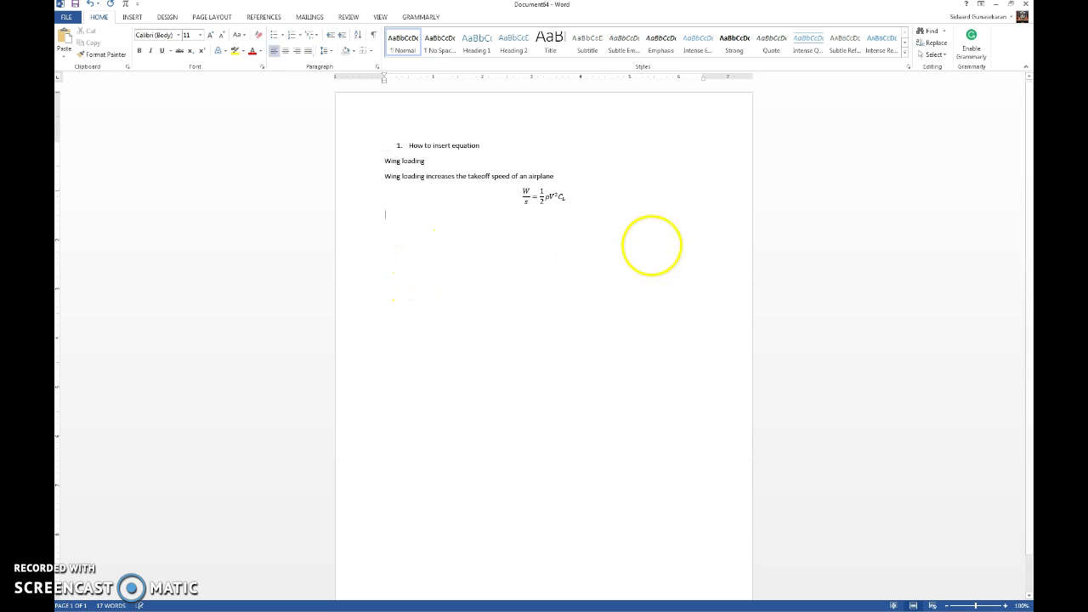
text(2. How to insert a fig)
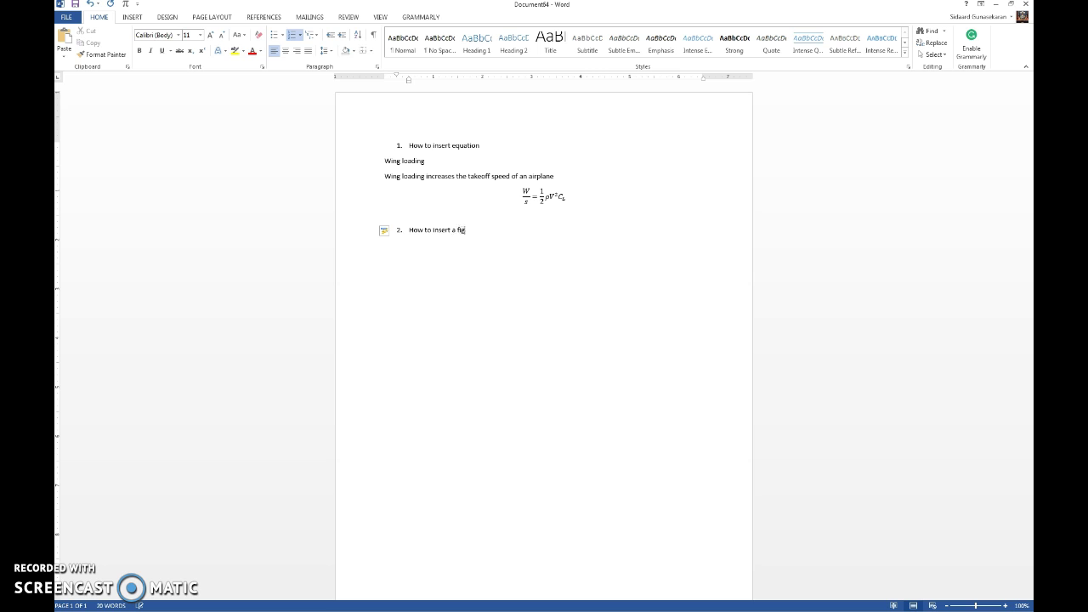
key(Return)
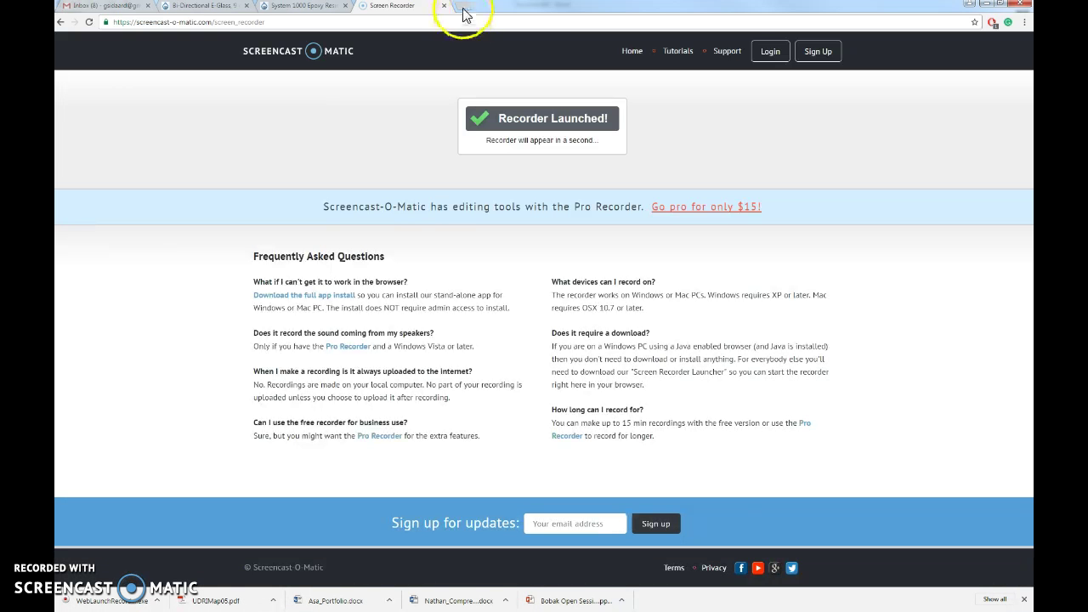
click(463, 11)
text(https://www.google.com)
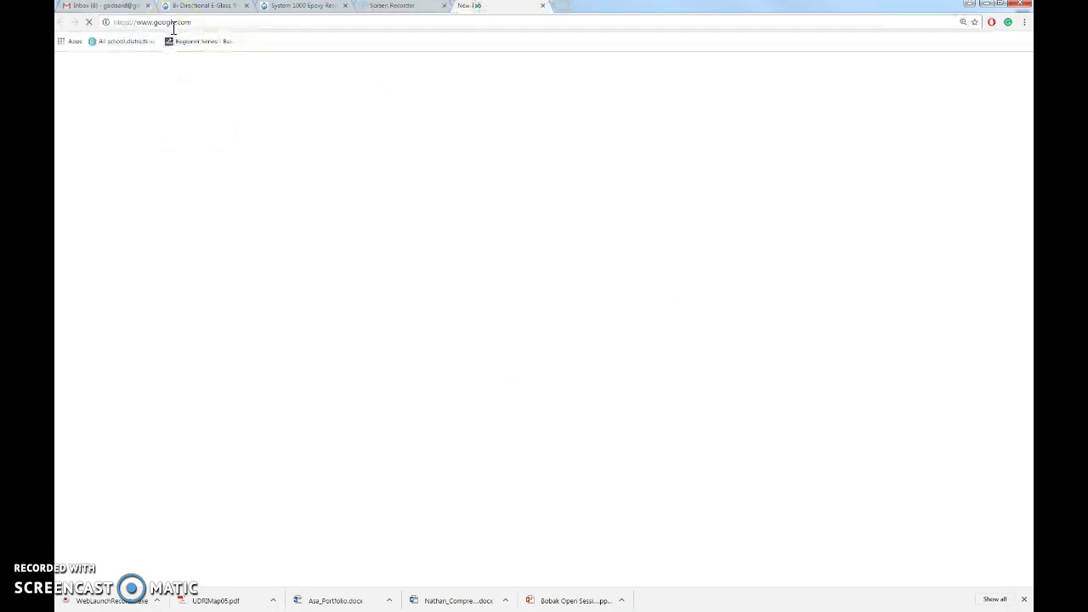
key(Return)
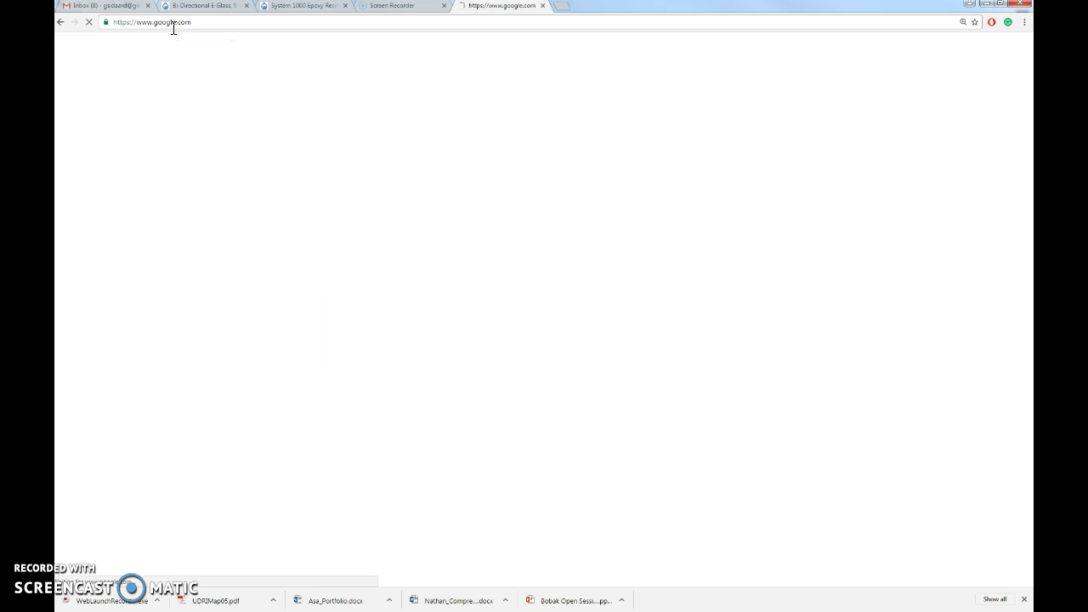
text(airplane)
key(Return)
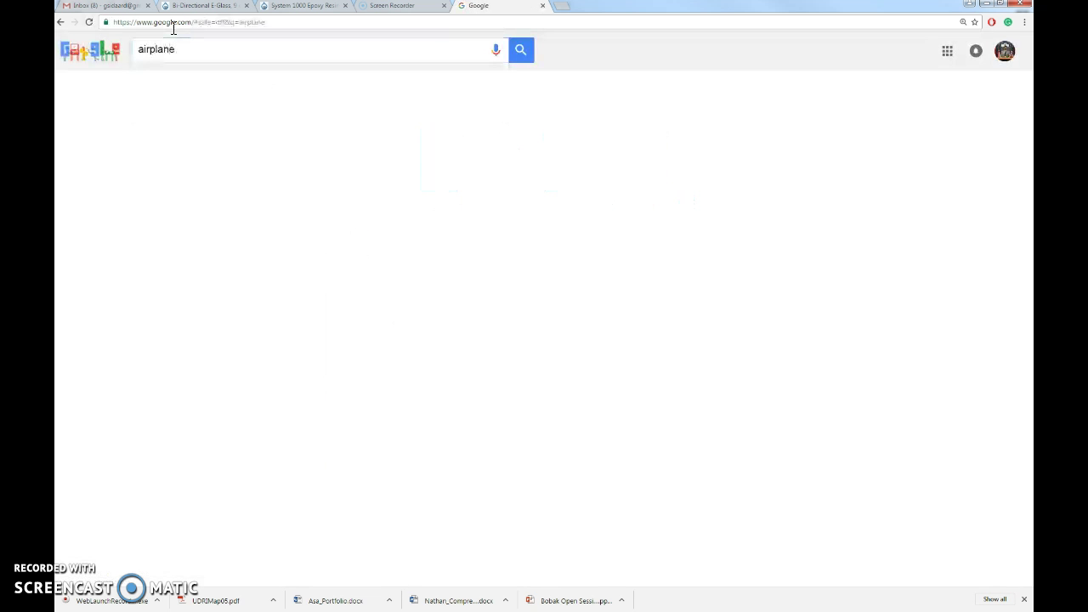
click(187, 90)
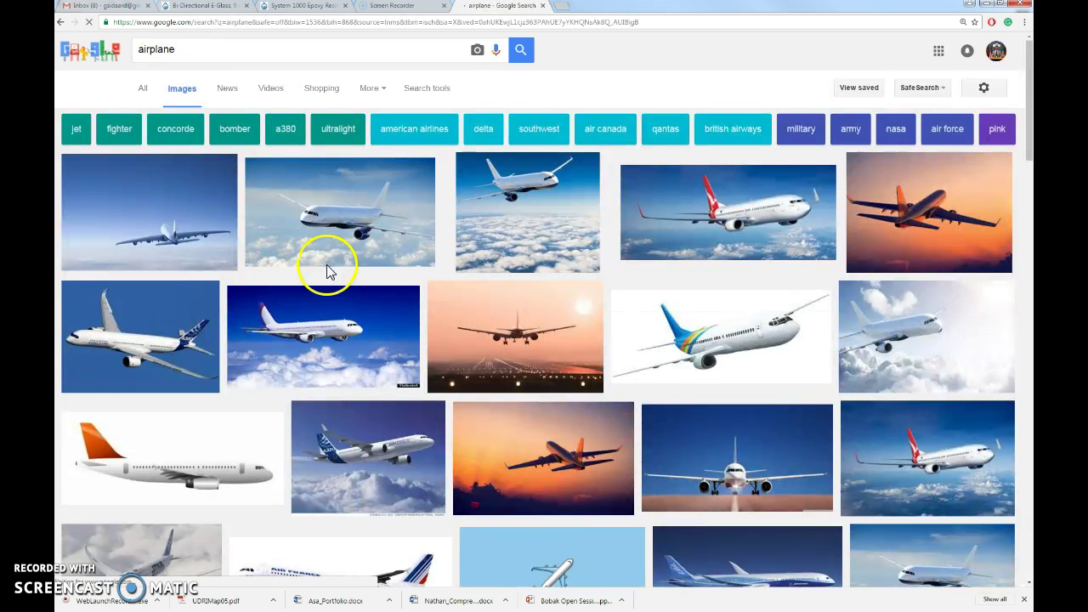
Open the second airplane picture in the first row of image results and copy the image.
click(330, 223)
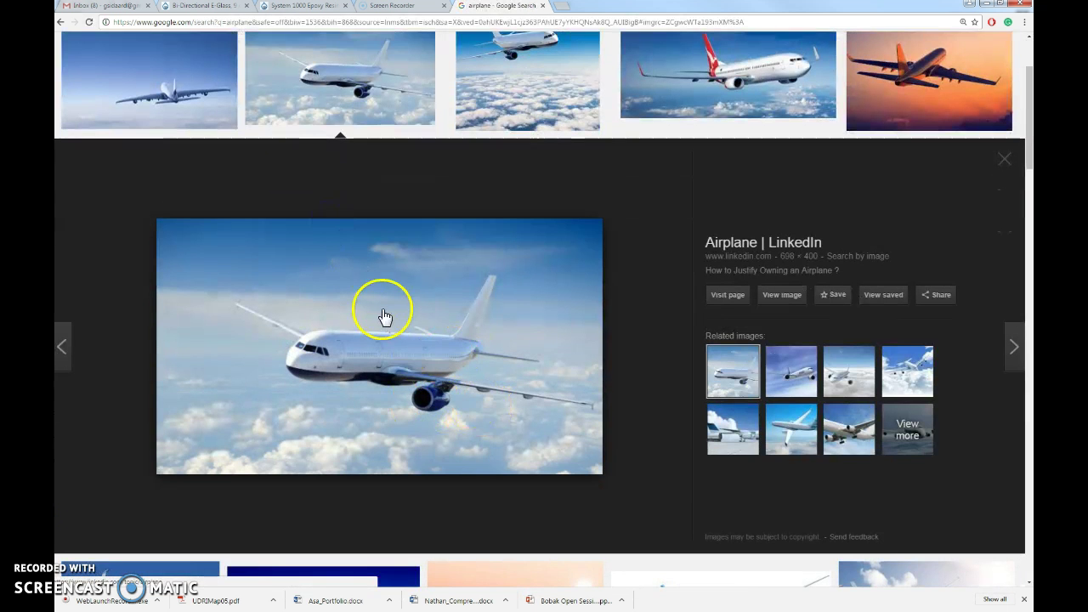
right_click(391, 295)
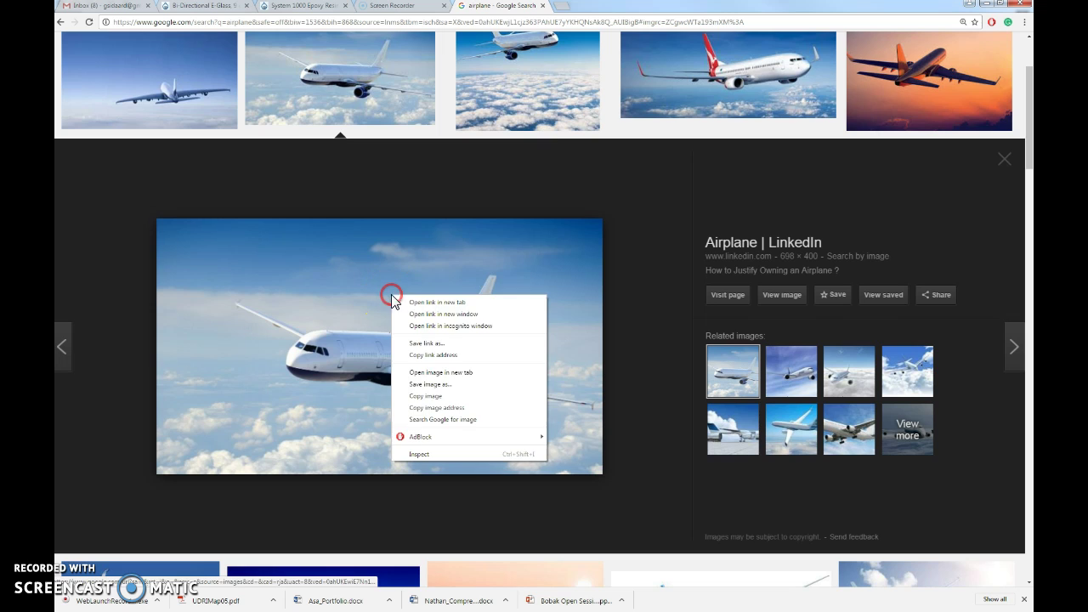
click(416, 385)
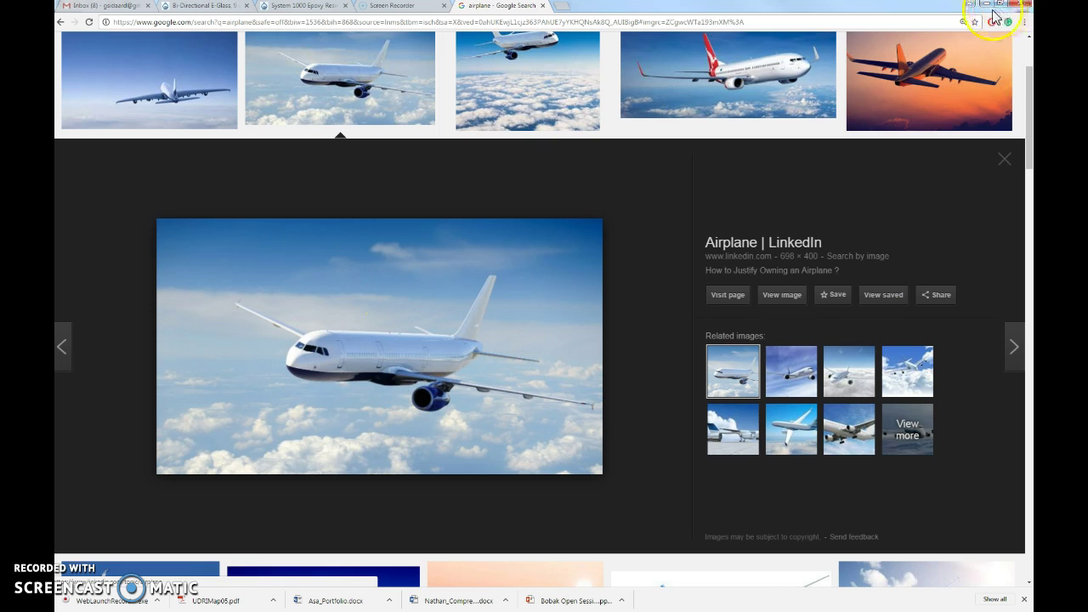